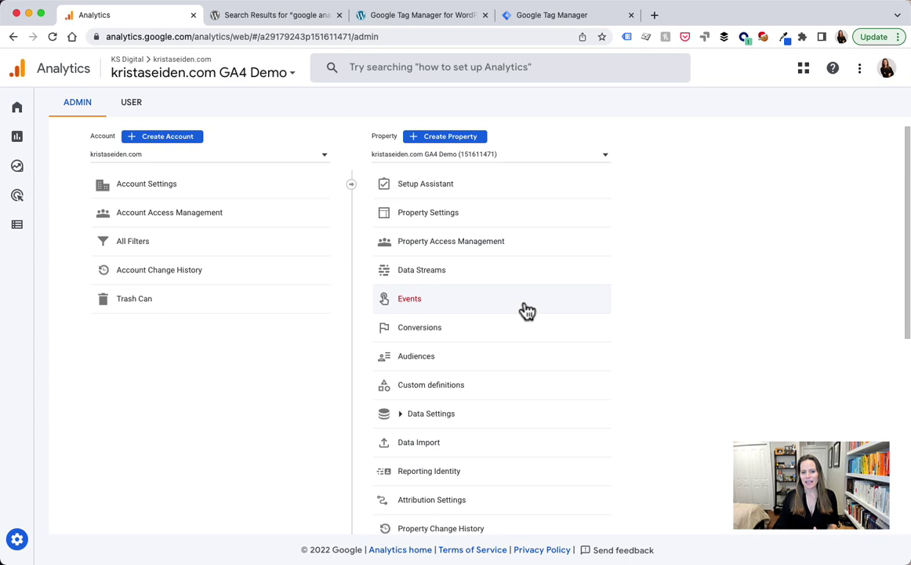
mouse_move(19, 542)
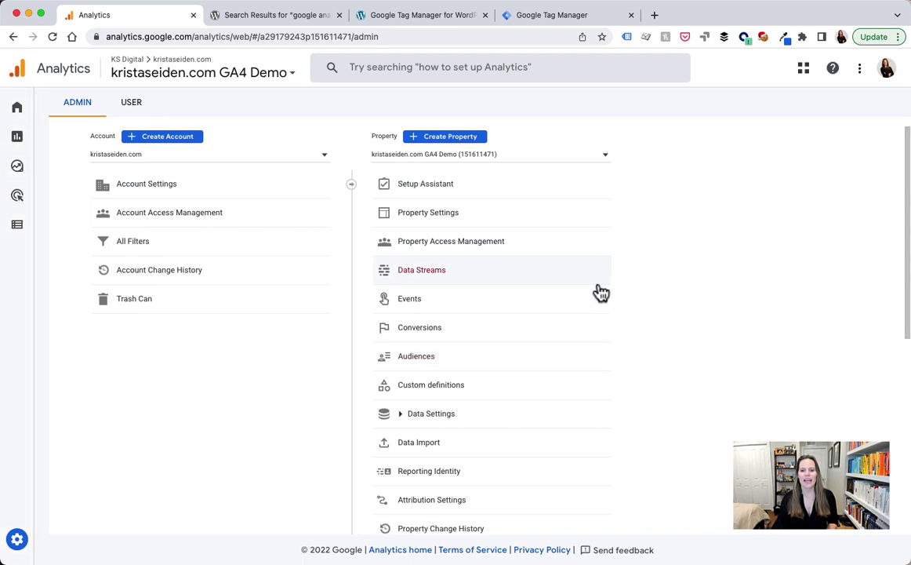
left_click(543, 274)
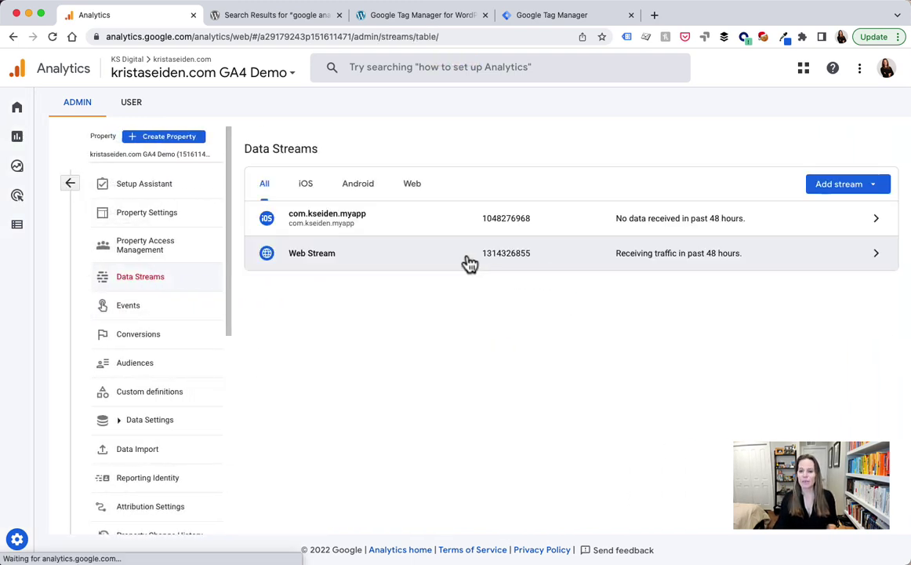
left_click(464, 261)
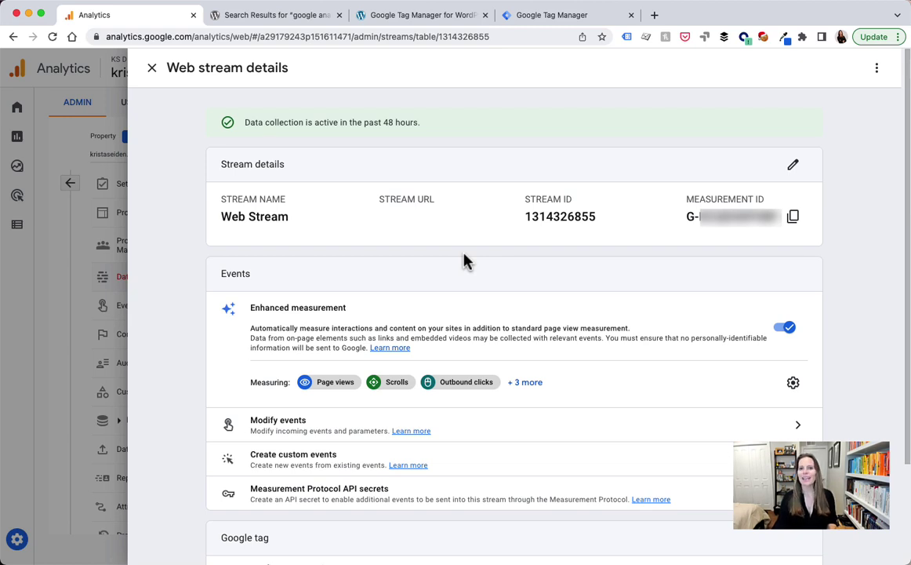
left_click(794, 220)
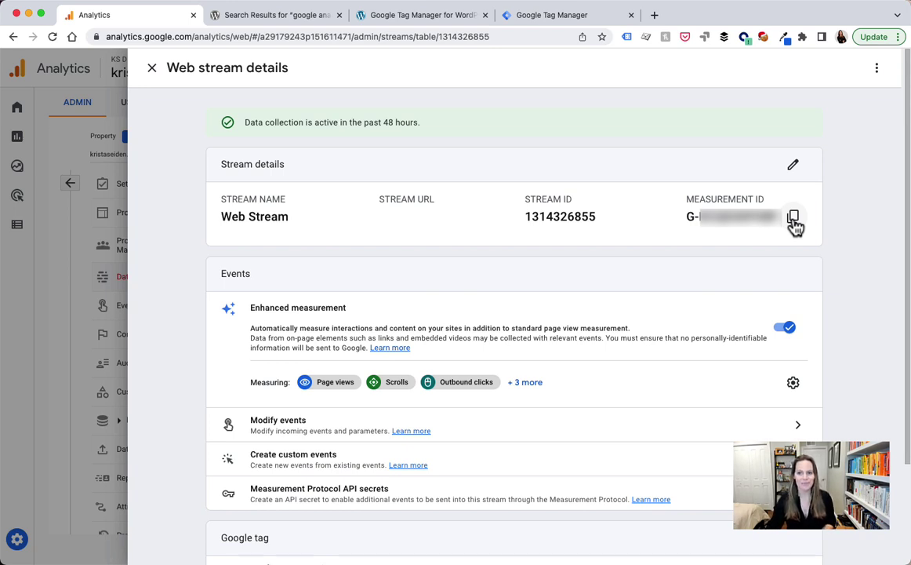
scroll(794, 226, "down", 3)
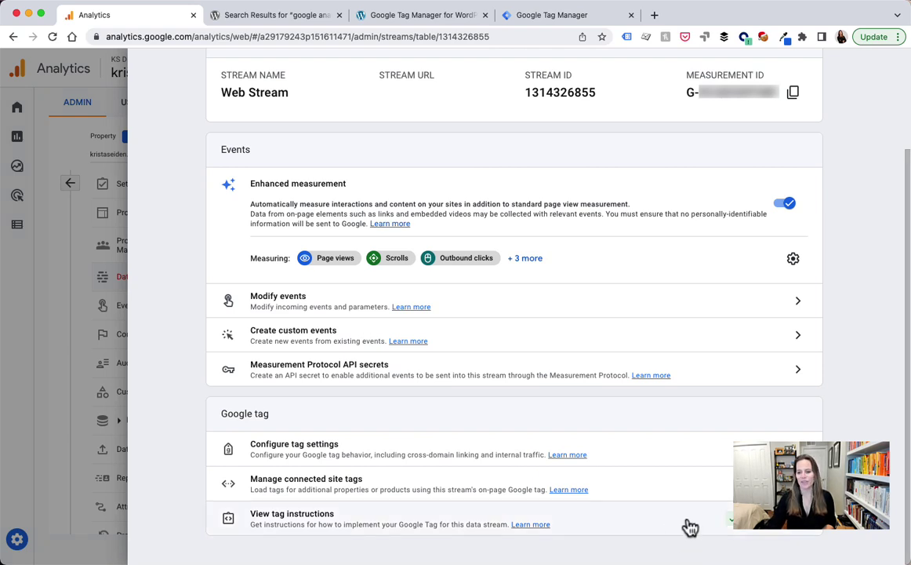
Show the Google tag installation instructions with all supported platforms, such as Site Kit, MonsterInsights and Wix.
left_click(803, 532)
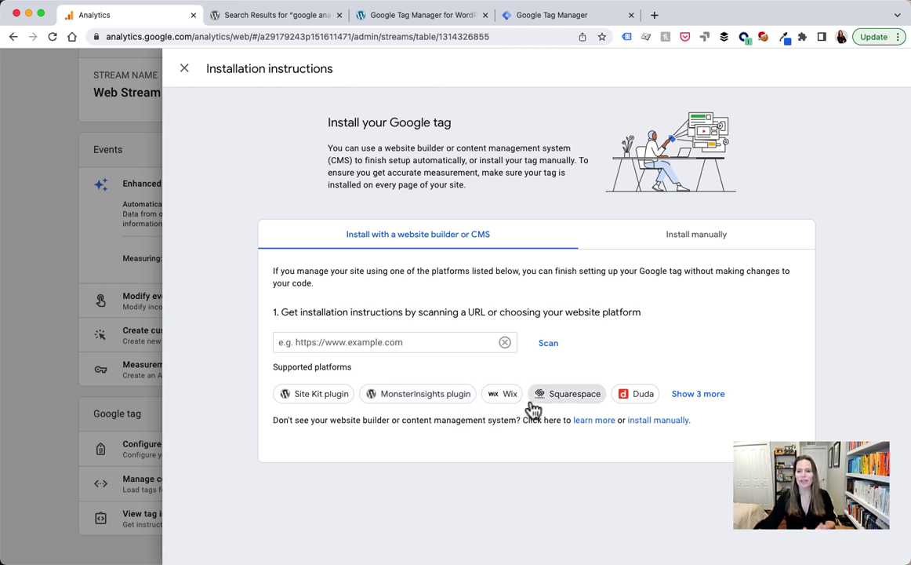
left_click(684, 400)
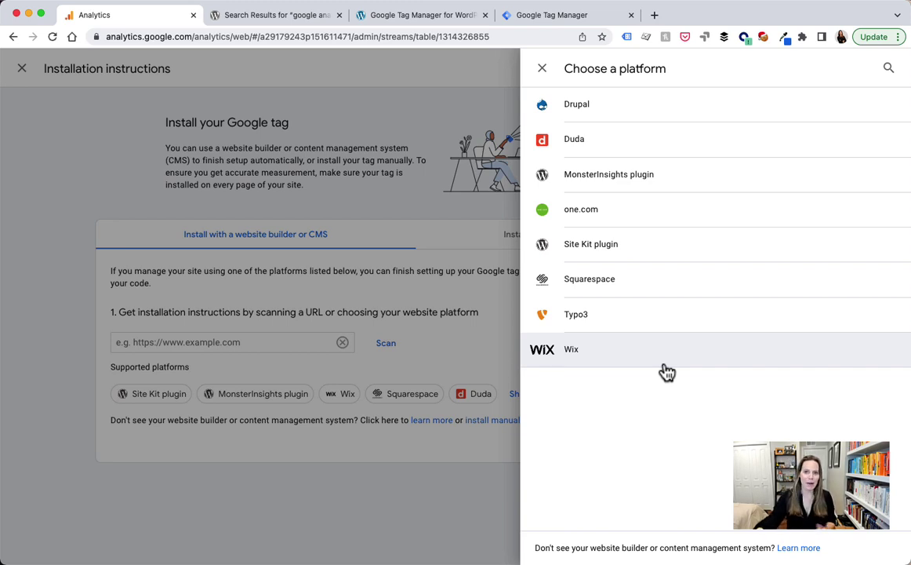
left_click(540, 69)
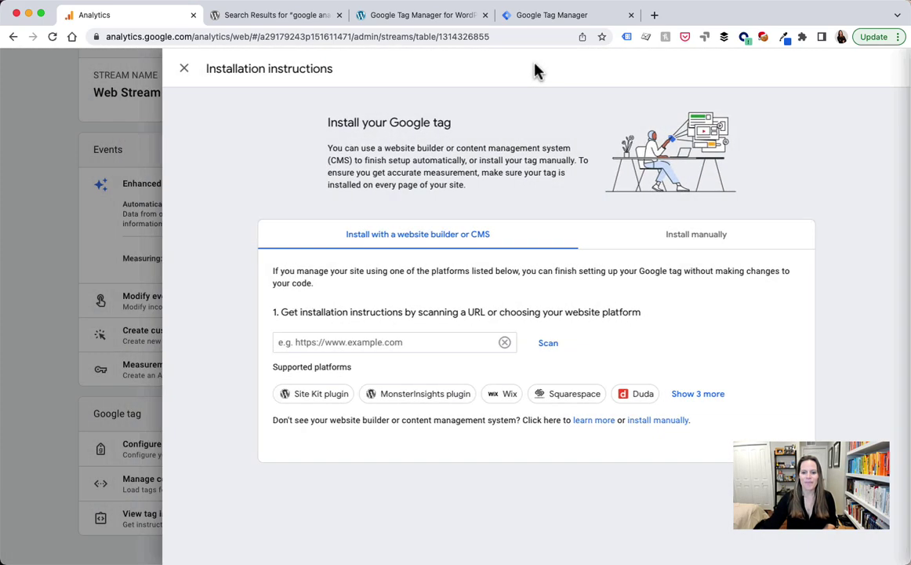
Display and look through the Wix setup steps for the Google tag.
left_click(503, 396)
scroll(502, 400, "down", 6)
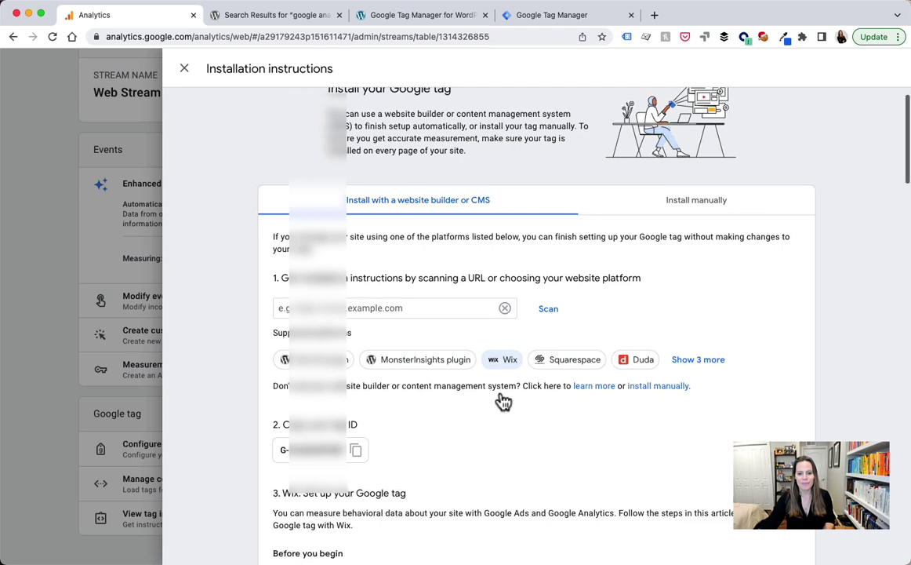
scroll(503, 400, "down", 7)
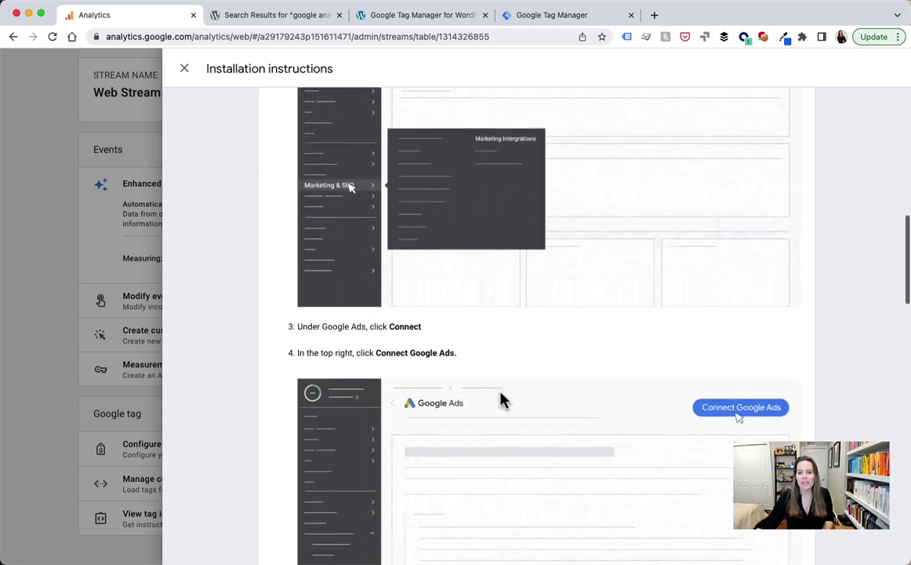
scroll(503, 400, "down", 8)
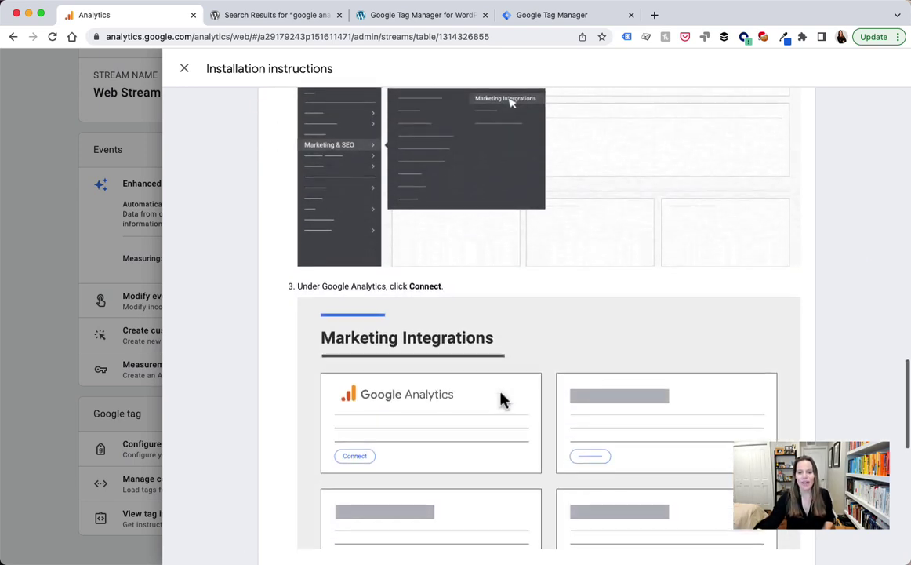
scroll(503, 400, "up", 2)
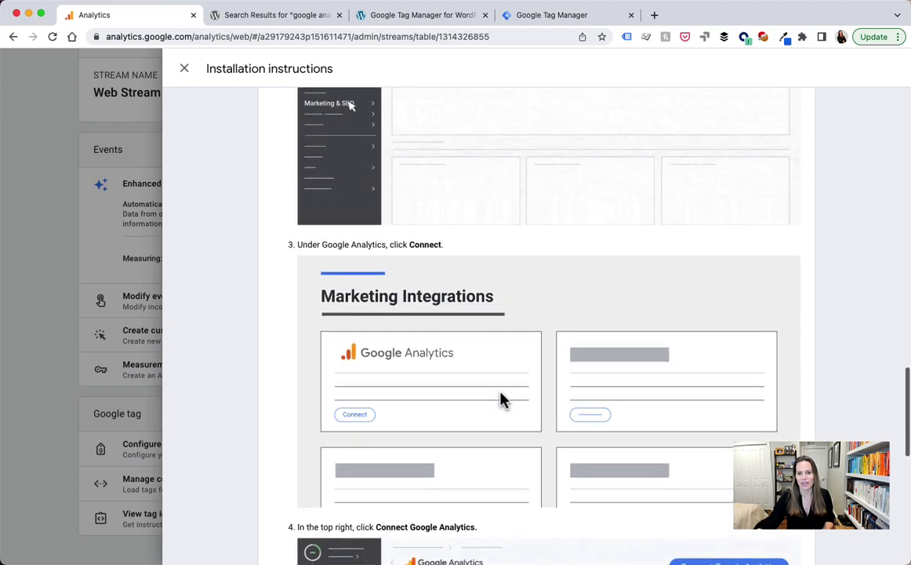
scroll(503, 400, "up", 20)
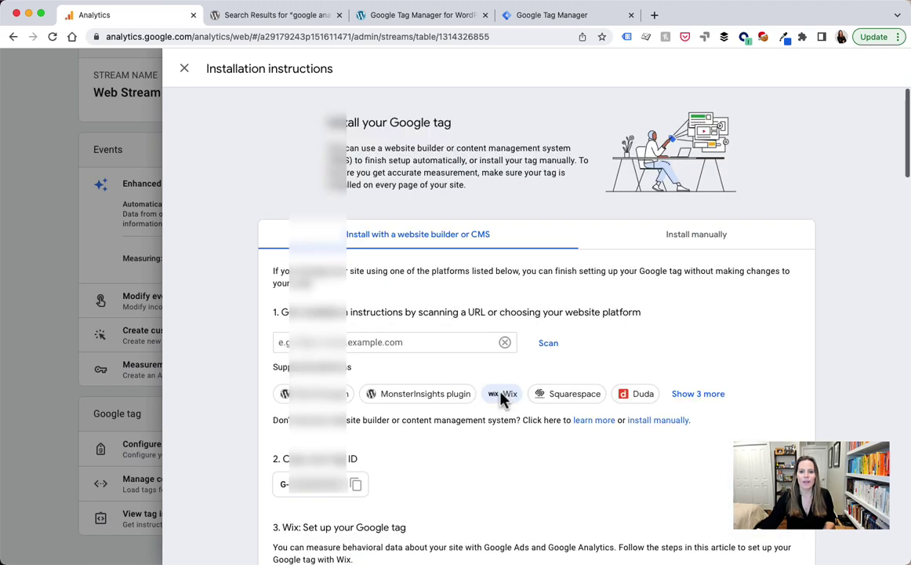
Show the Site Kit plugin setup steps, then go to the 'google analytics 4' plugin search results.
left_click(324, 402)
scroll(324, 402, "down", 6)
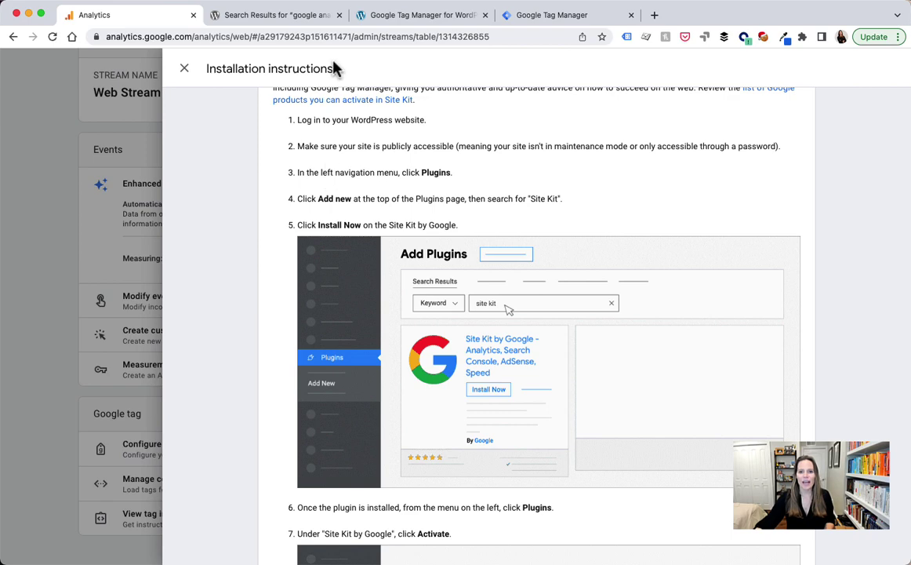
left_click(300, 23)
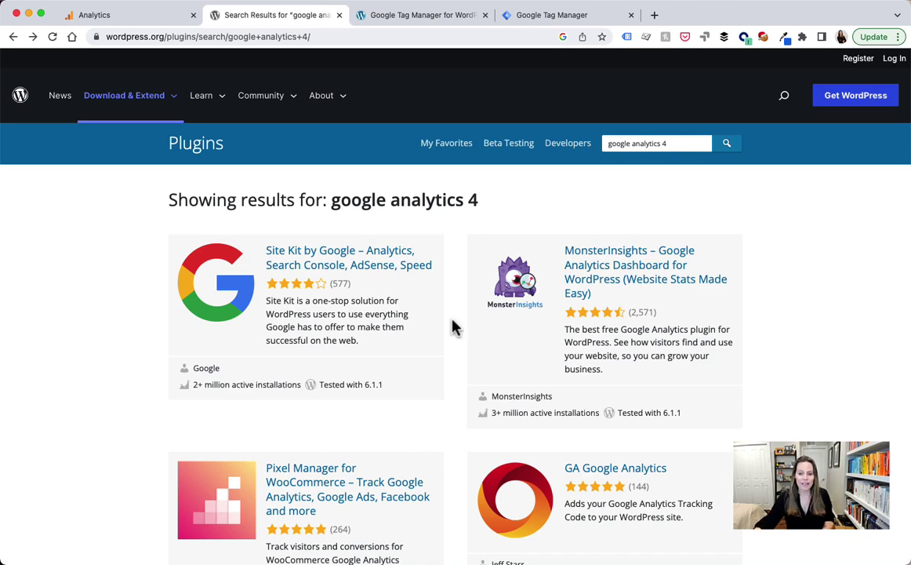
Browse the WordPress.org 'google analytics 4' plugin results, then return to the Google tag instructions.
scroll(454, 327, "down", 5)
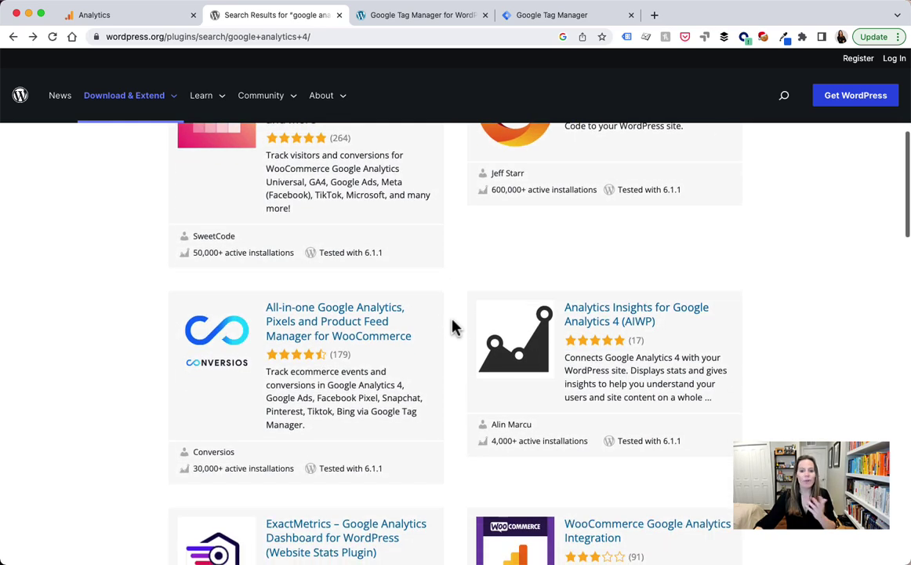
scroll(454, 327, "down", 3)
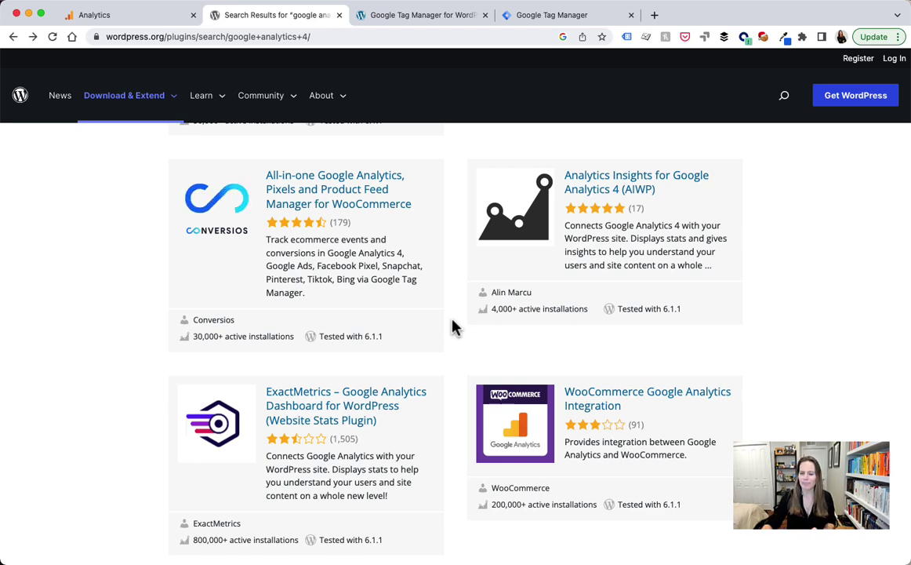
scroll(453, 326, "up", 7)
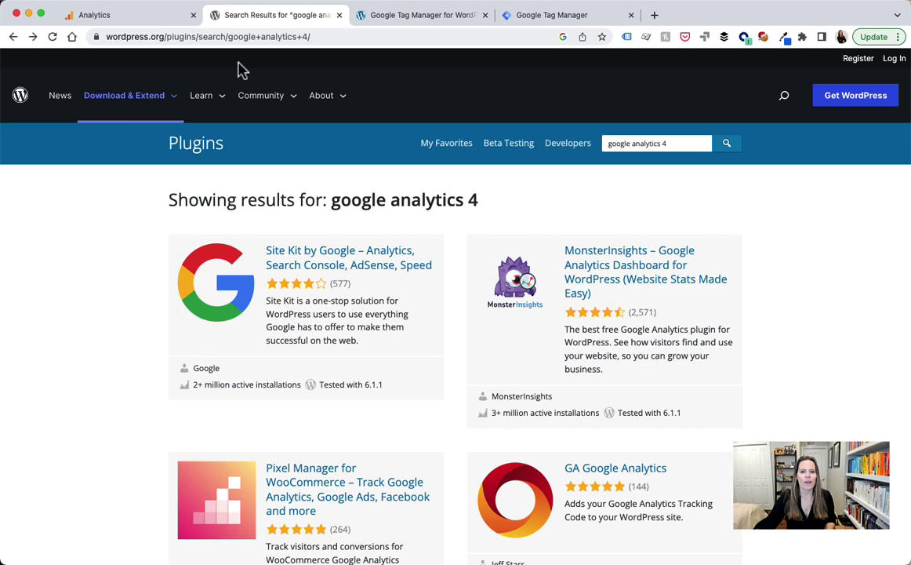
left_click(136, 16)
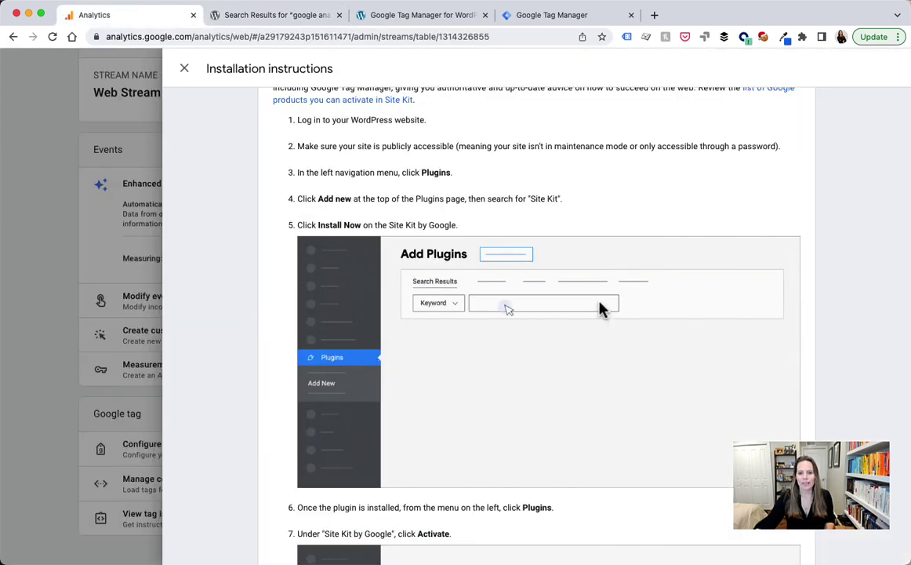
Switch the instructions to the MonsterInsights plugin and read through its WordPress setup steps.
scroll(601, 309, "up", 6)
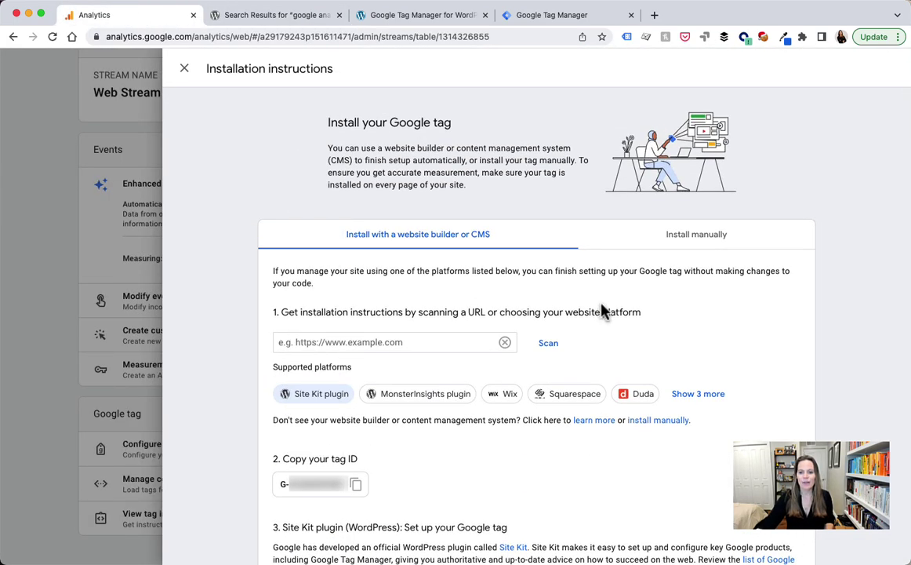
left_click(449, 400)
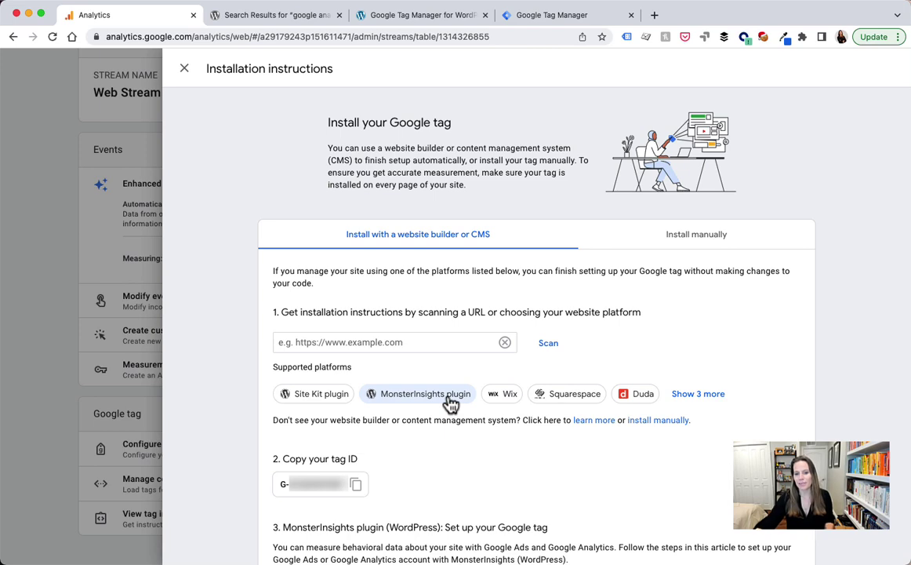
scroll(449, 402, "down", 5)
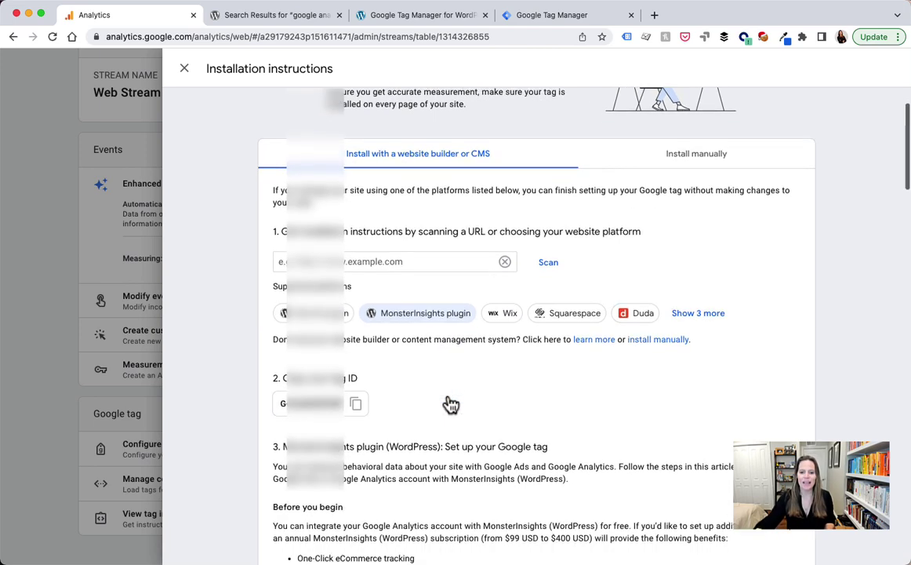
scroll(449, 402, "down", 1)
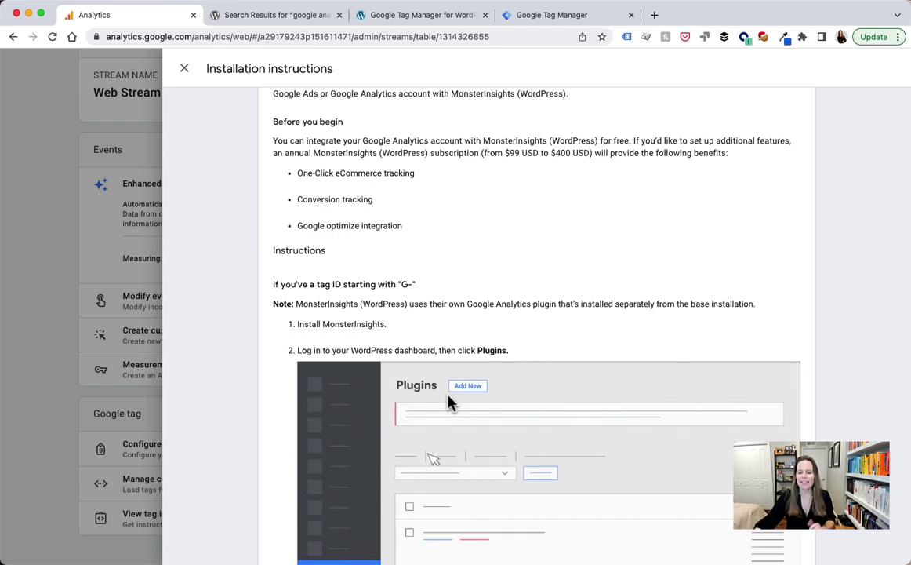
scroll(449, 402, "down", 1)
scroll(449, 402, "down", 6)
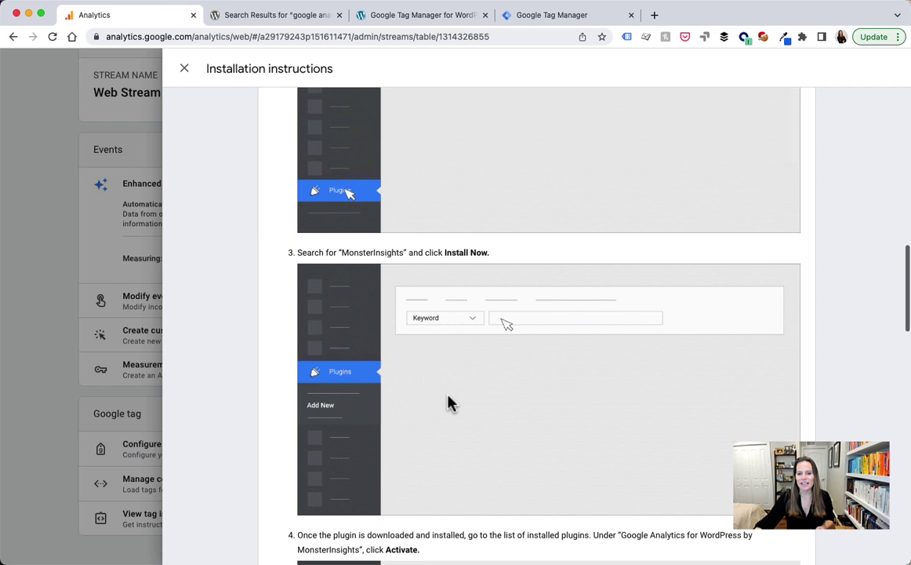
scroll(449, 401, "down", 1)
scroll(449, 402, "down", 1)
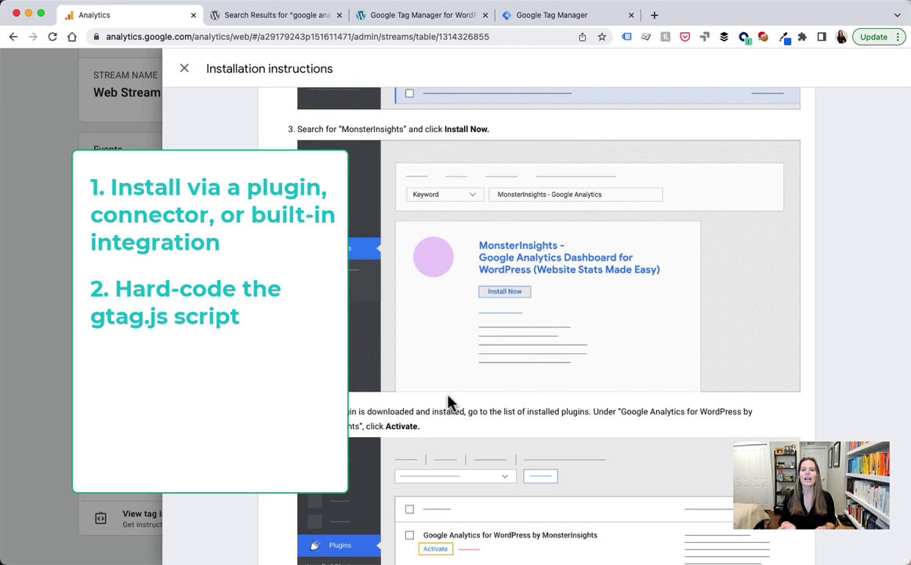
scroll(449, 402, "up", 10)
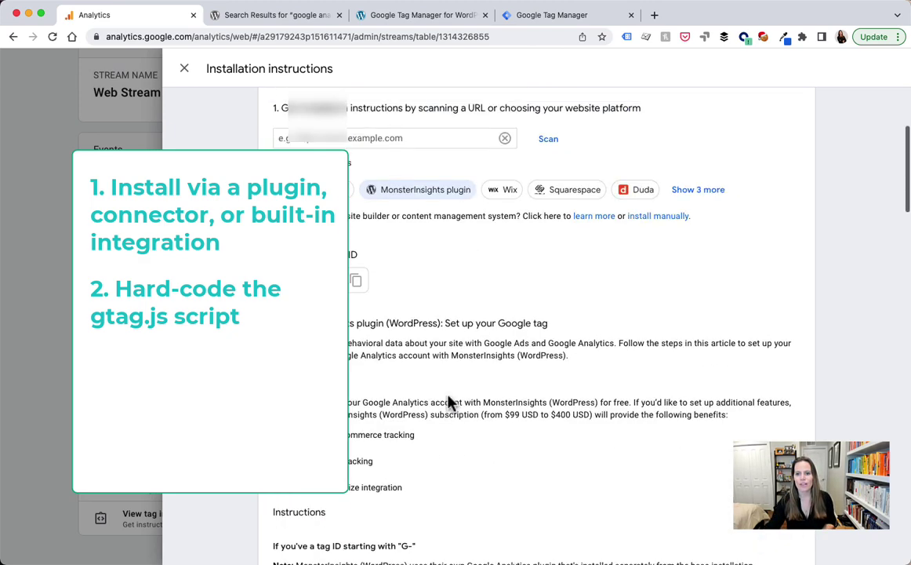
scroll(448, 401, "up", 5)
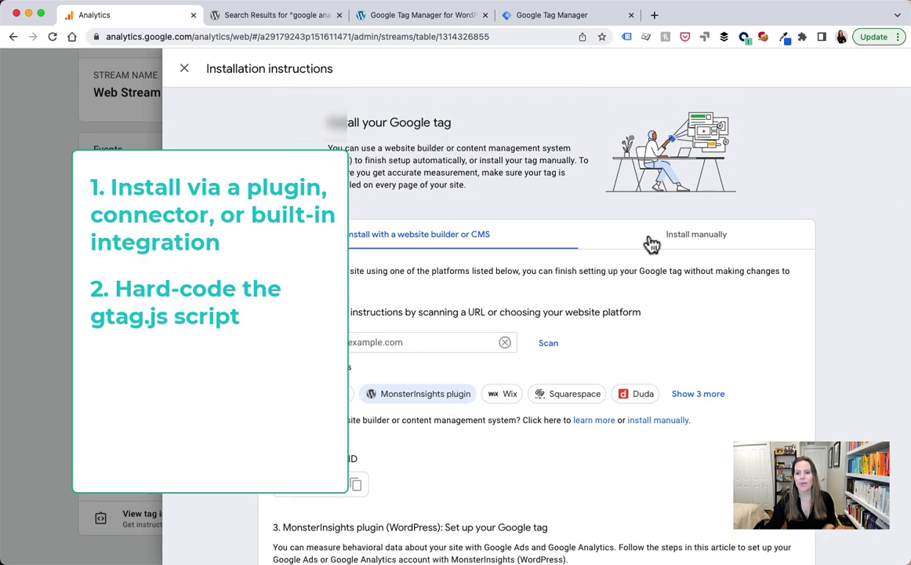
Copy the gtag.js snippet from the Install manually instructions, then go to the WordPress GTM plugin settings.
left_click(655, 242)
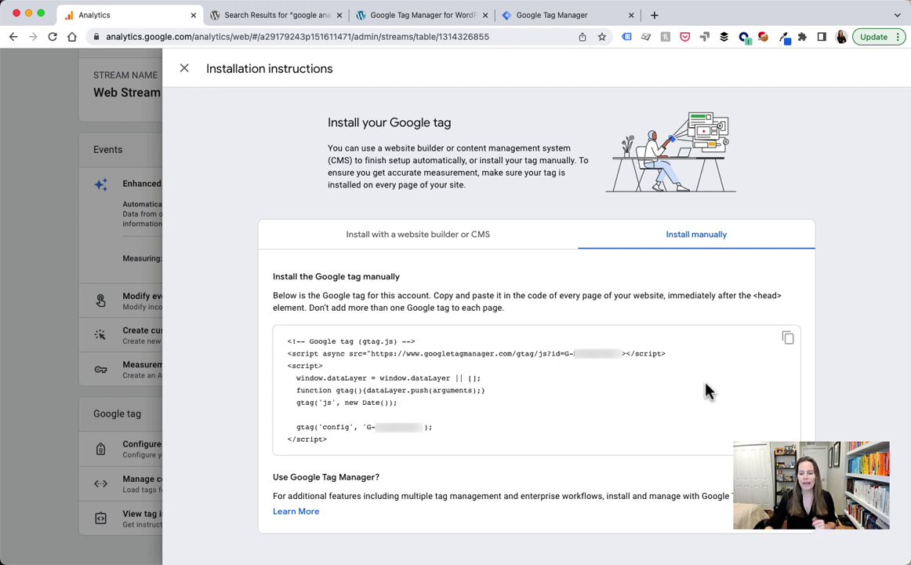
left_click(788, 340)
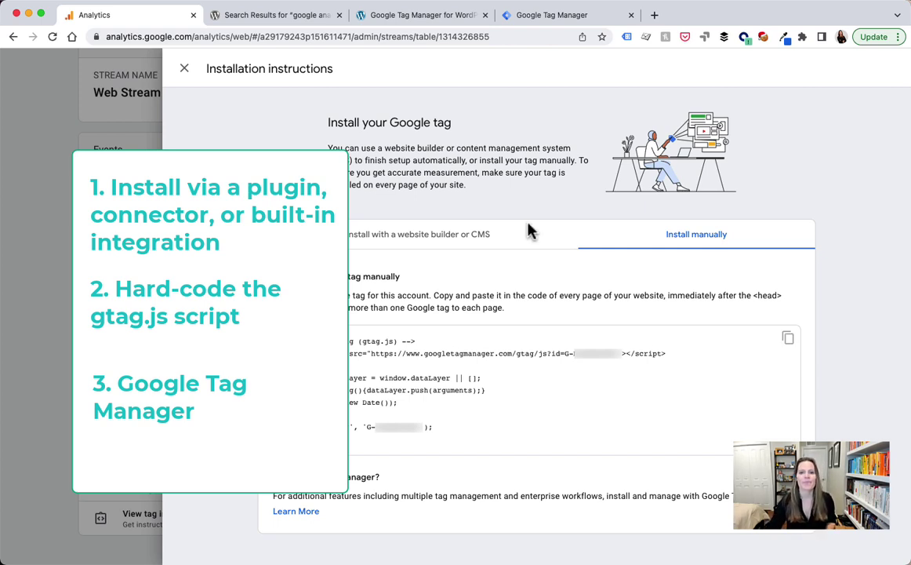
left_click(434, 22)
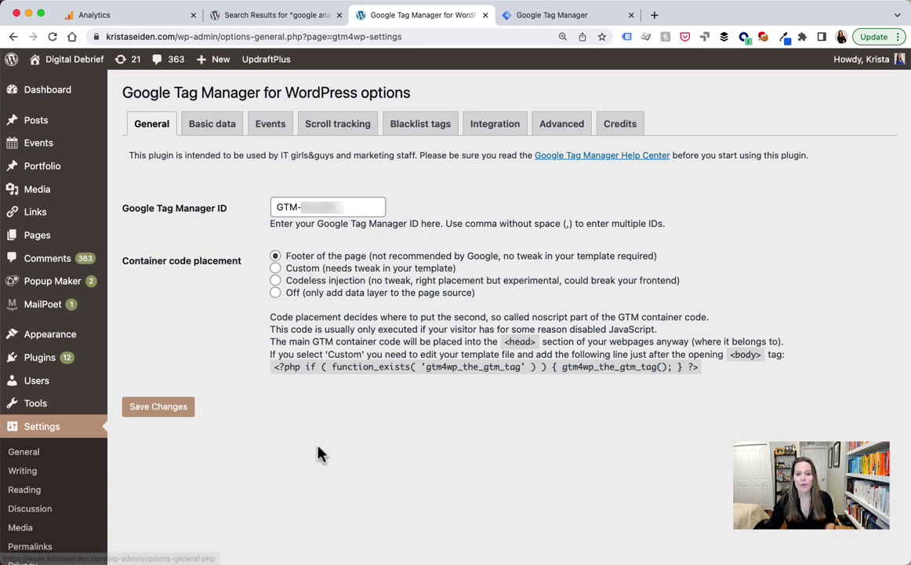
Check the WordPress Google Tag Manager ID field, then view Tag Manager's install code dialog.
left_click(364, 206)
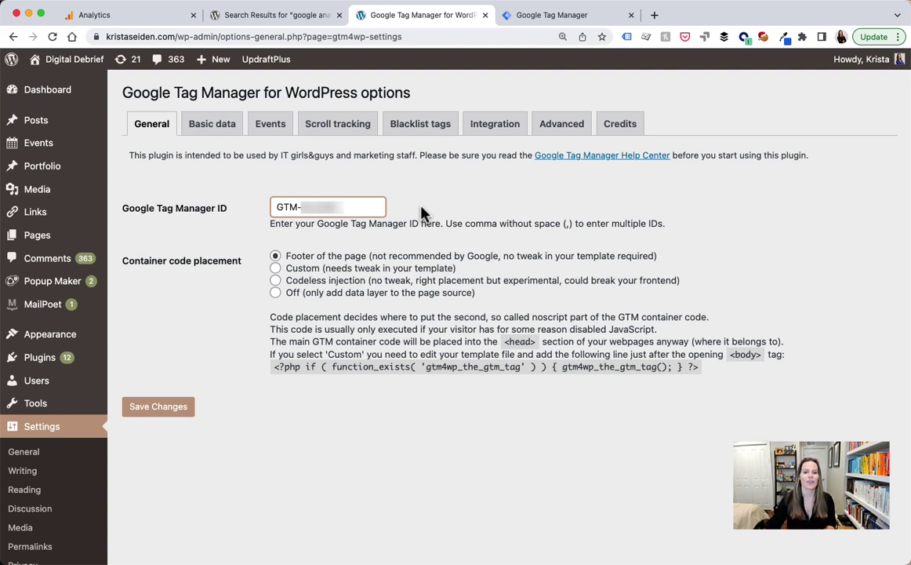
left_click(545, 24)
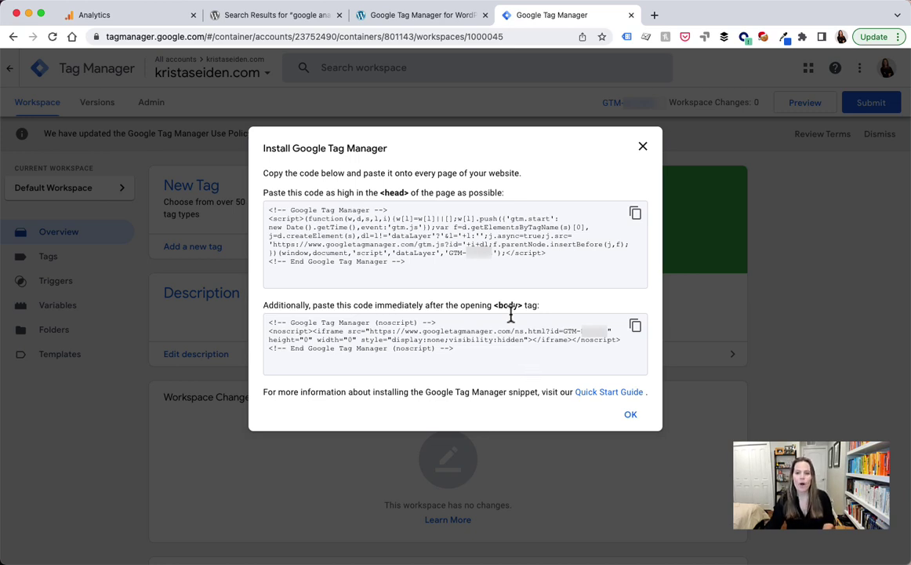
Compare the GTM- container ID with the WordPress plugin setting, then list the workspace's tags.
left_click_drag(449, 253, 493, 254)
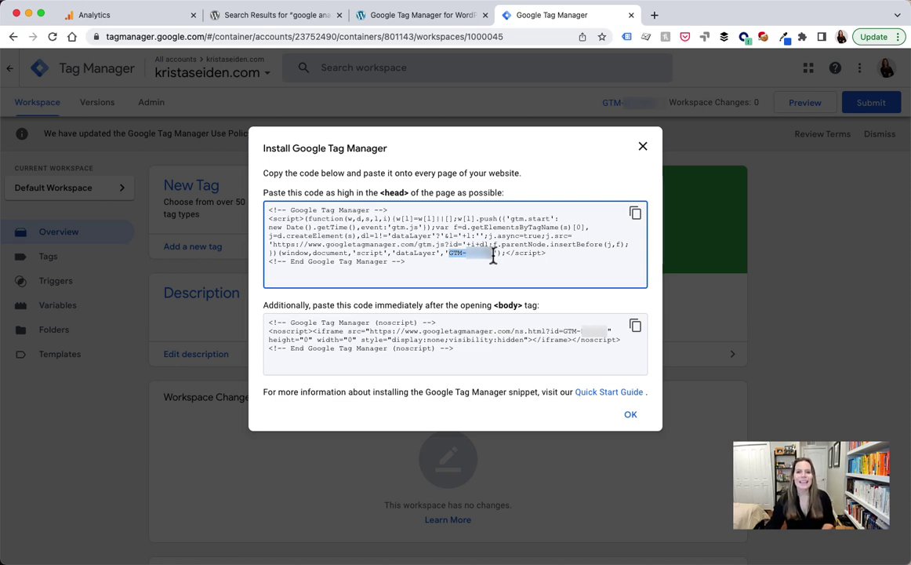
left_click(416, 16)
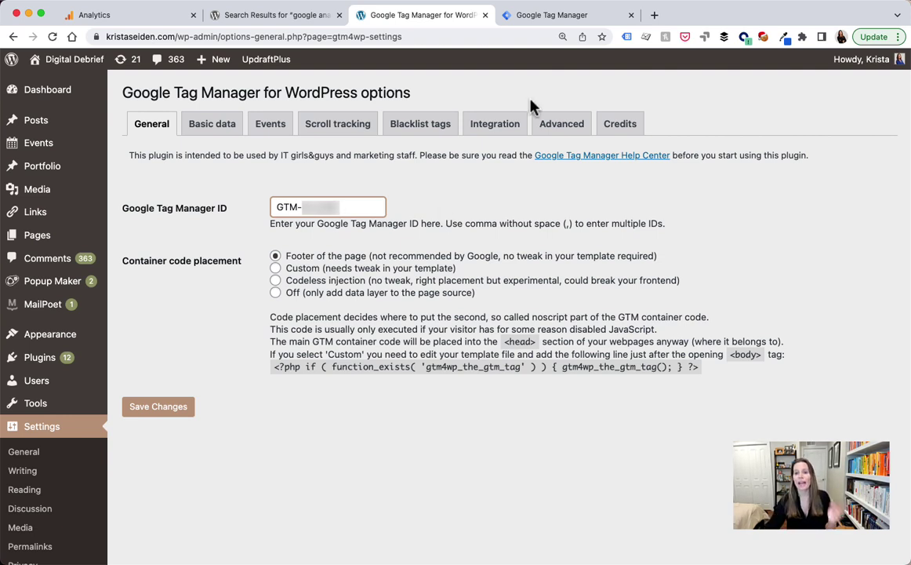
left_click(501, 15)
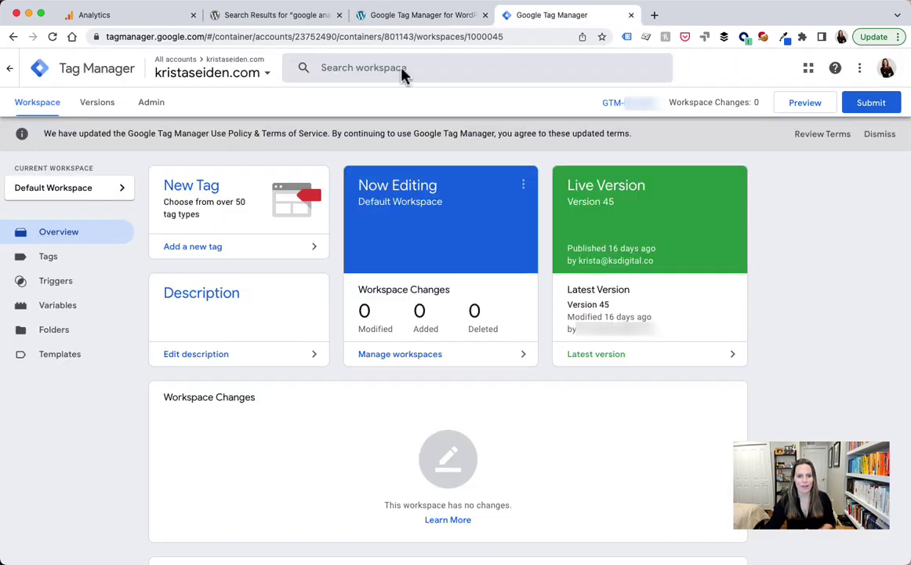
left_click(60, 260)
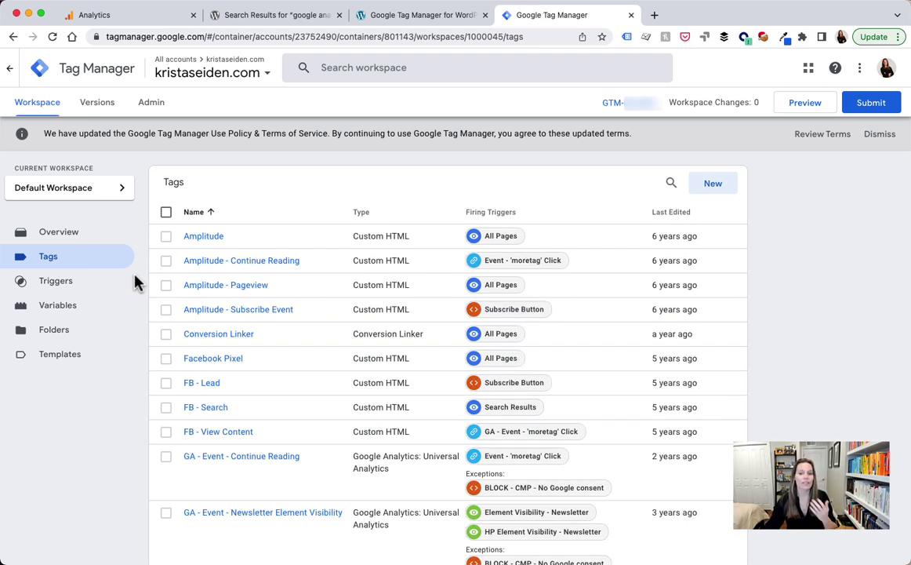
scroll(135, 276, "down", 5)
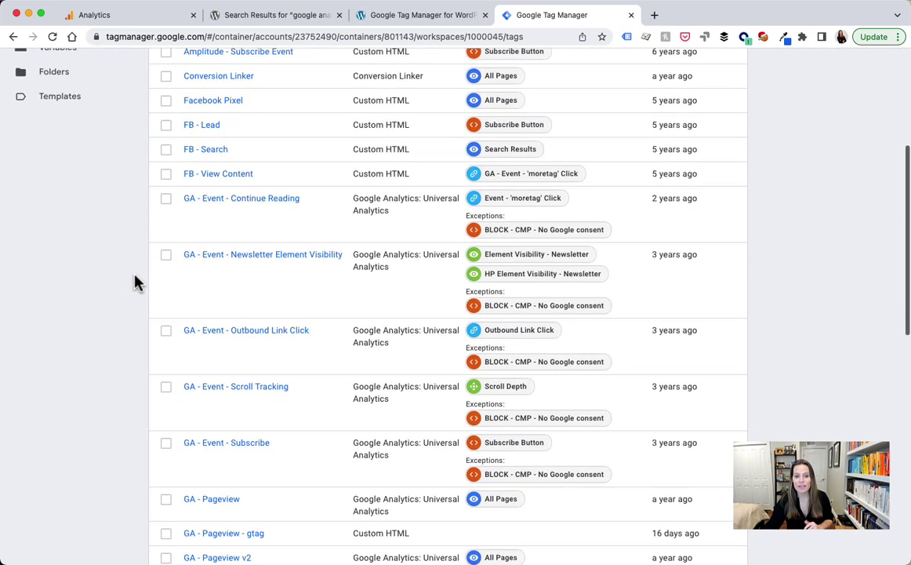
scroll(135, 282, "down", 5)
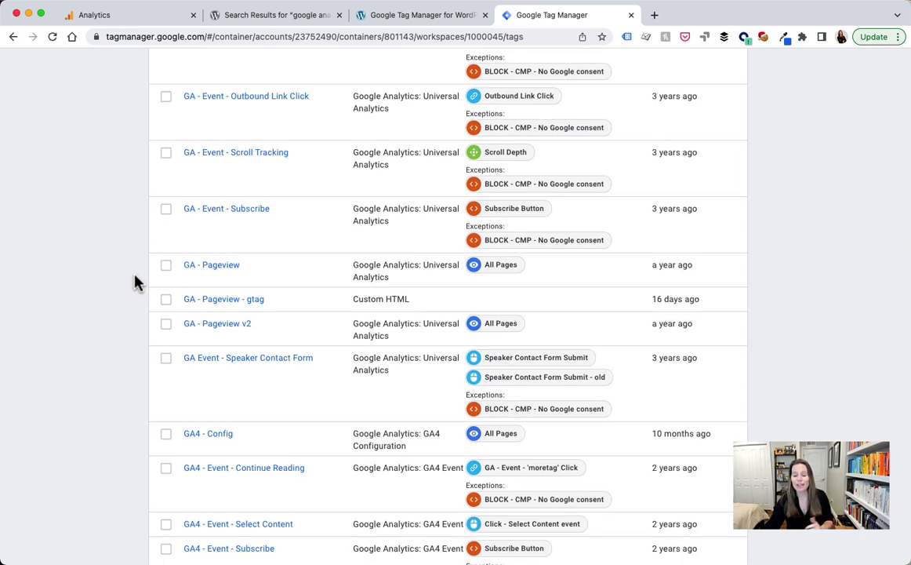
scroll(135, 281, "down", 2)
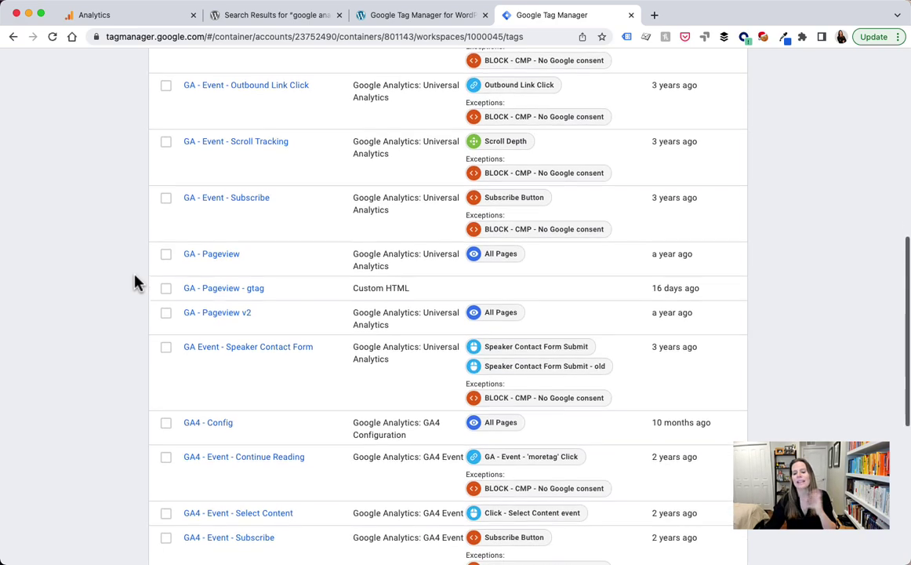
scroll(135, 280, "down", 6)
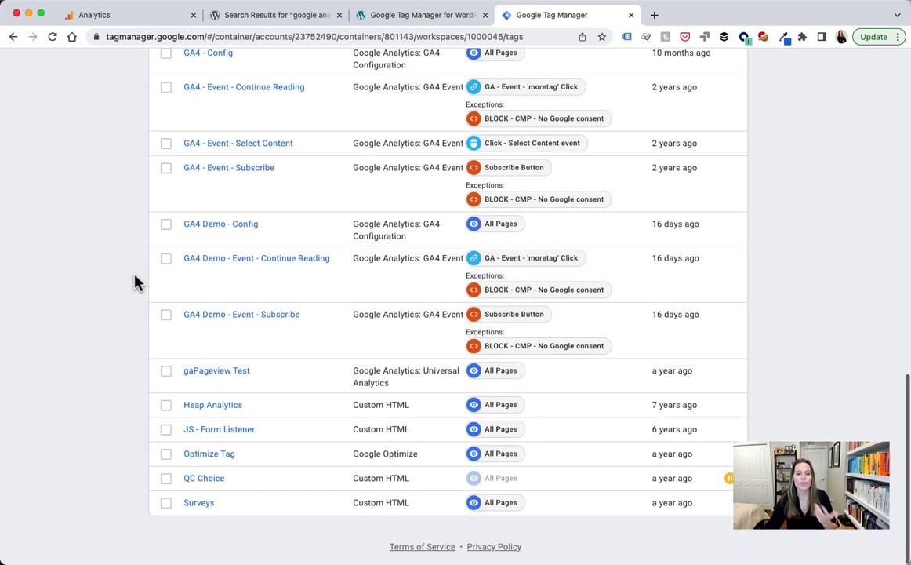
scroll(135, 282, "up", 18)
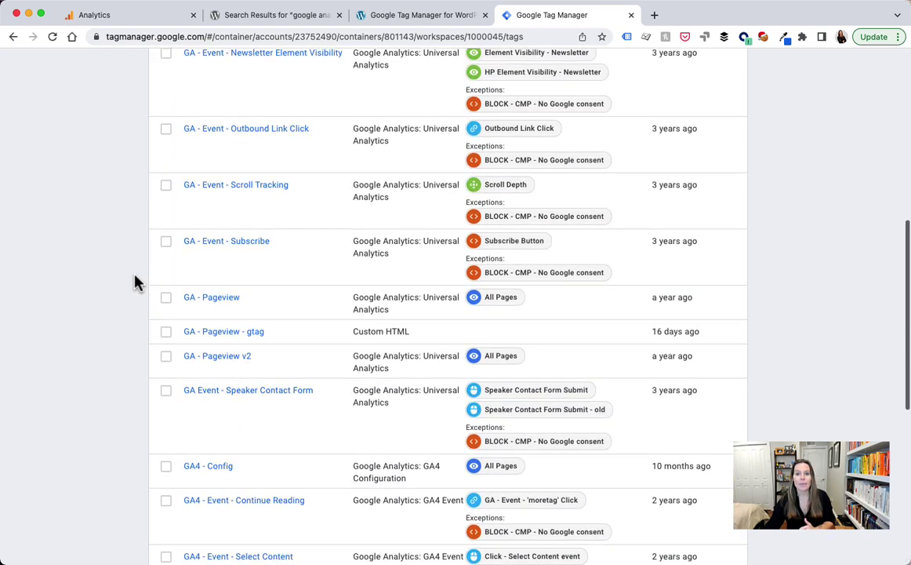